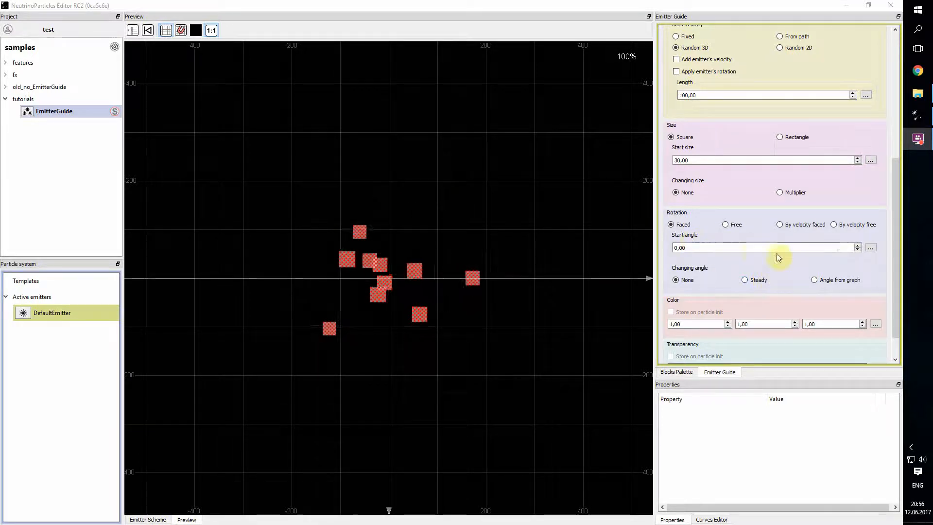
Set the faced rotation's start angle to a random value from 0 to 360, and switch it to Random on graph
click(870, 247)
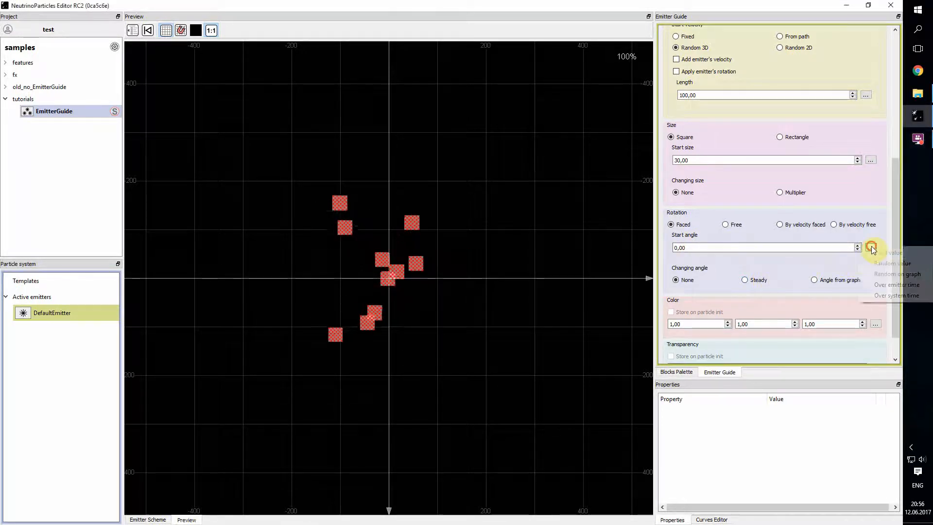
click(898, 263)
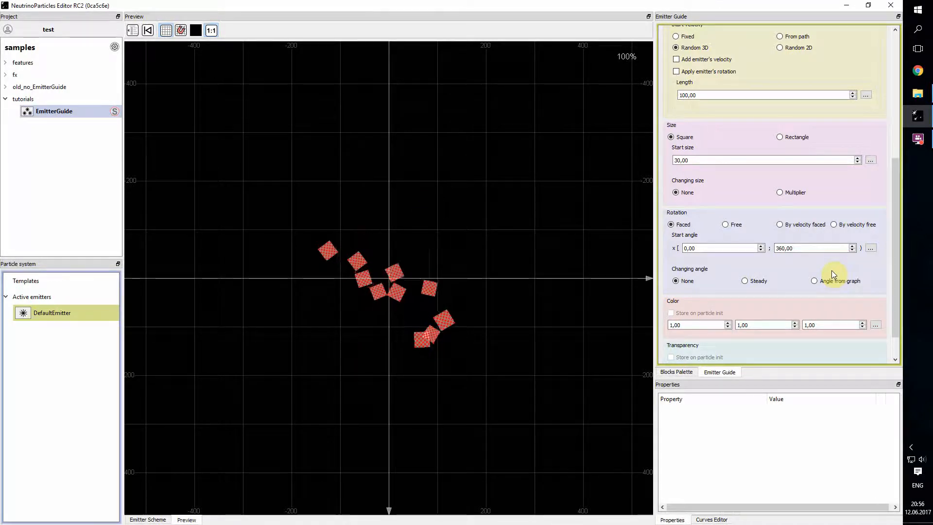
click(870, 248)
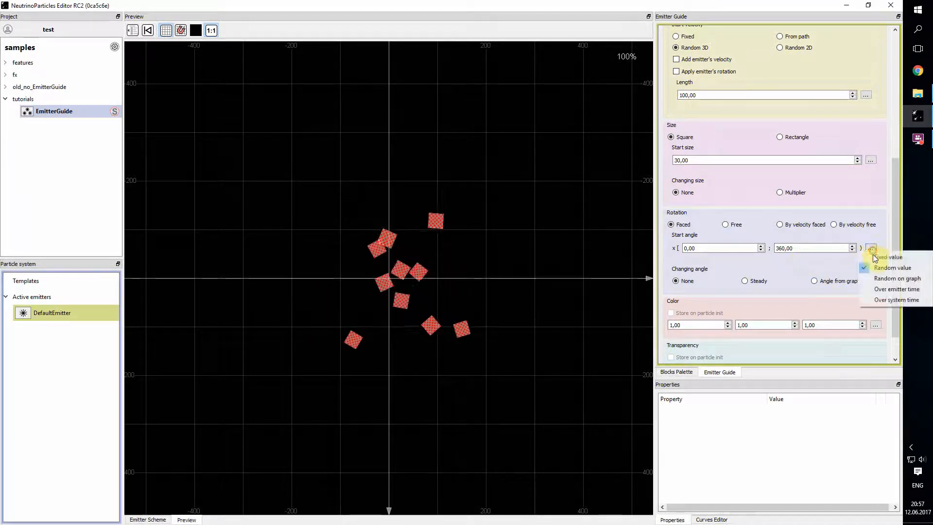
click(895, 278)
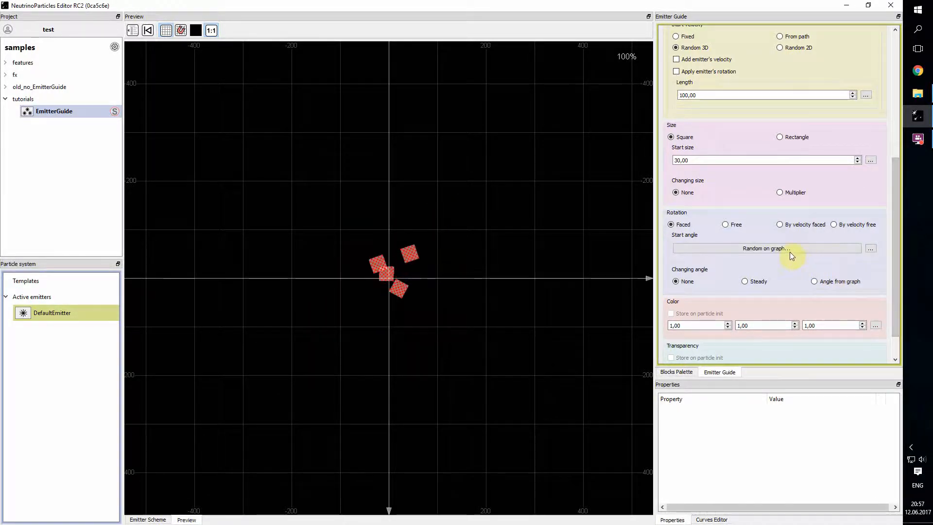
Open the start angle's curve and shape it into a step from about 45 down to 0 at 0.5
click(790, 252)
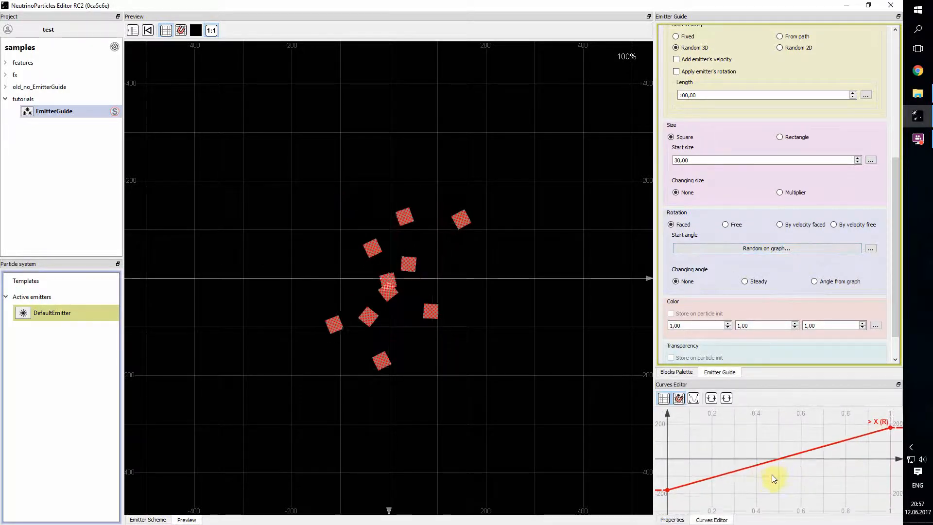
scroll(772, 474, down, 2)
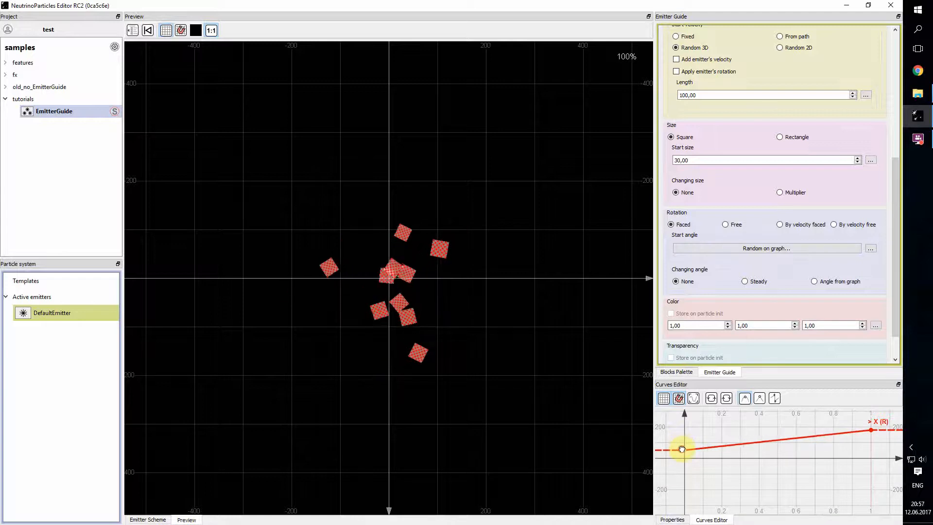
drag(717, 456, 786, 466)
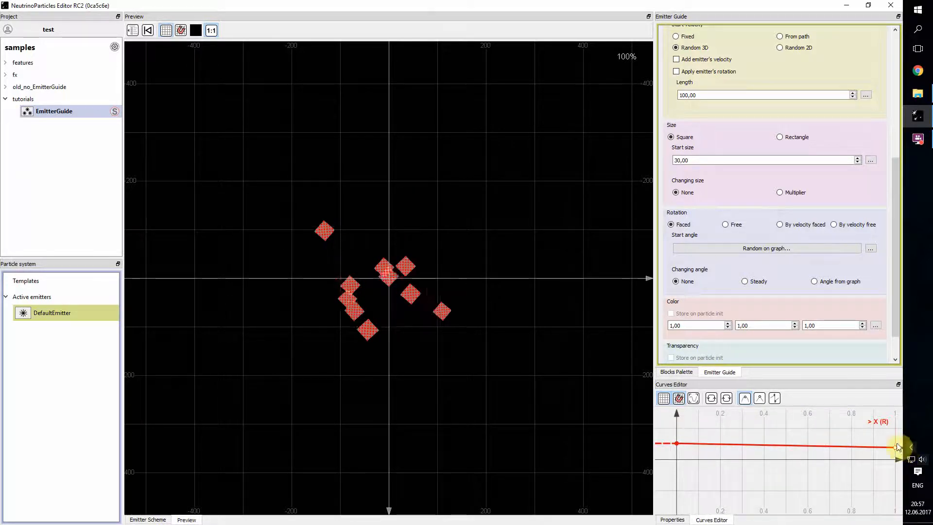
double_click(896, 448)
drag(701, 459, 671, 444)
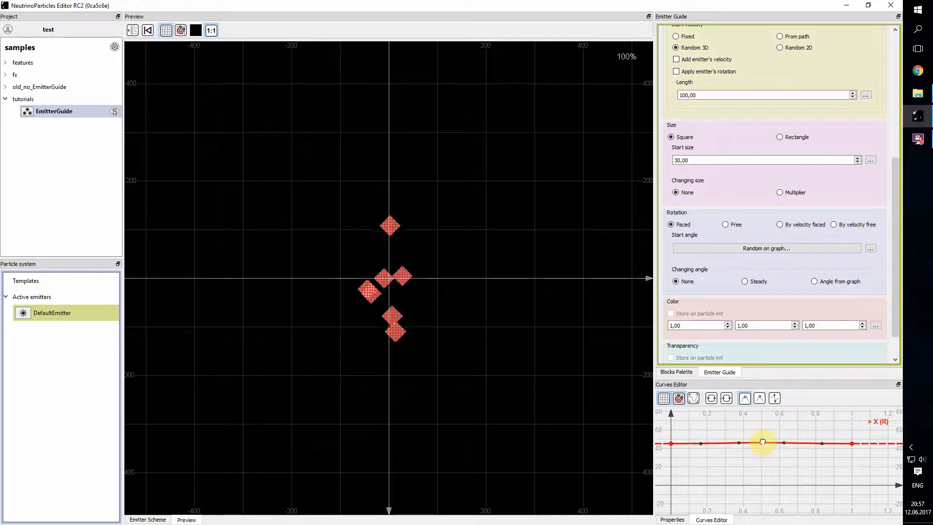
drag(763, 441, 798, 490)
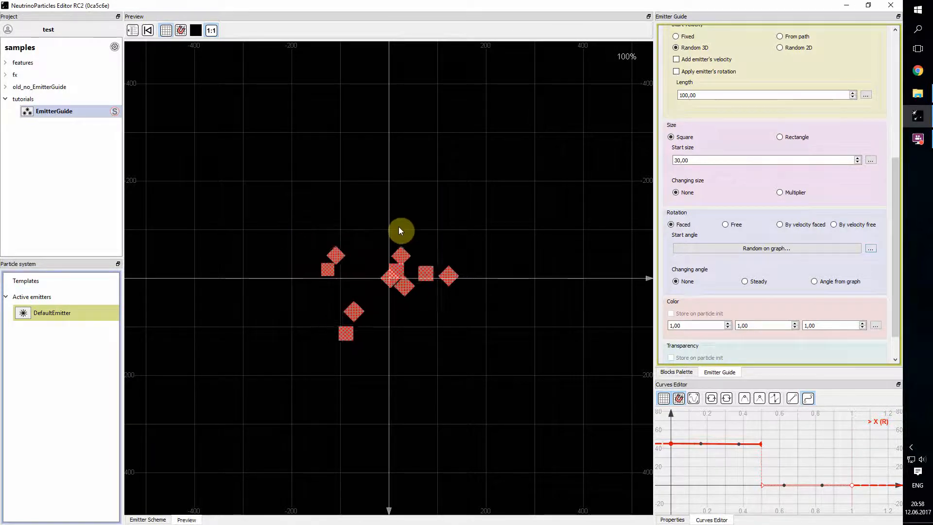
Review the start angle's value source options and set it back to a fixed value of 0
click(870, 248)
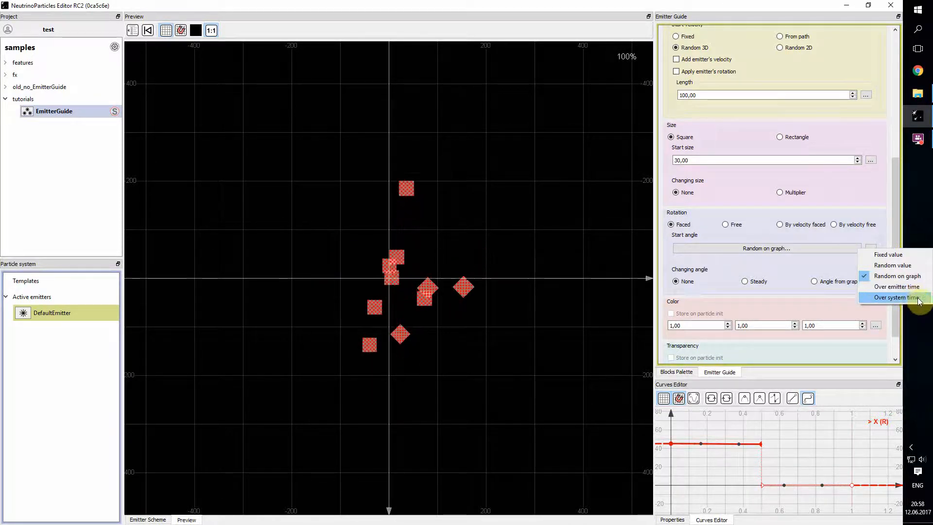
click(872, 244)
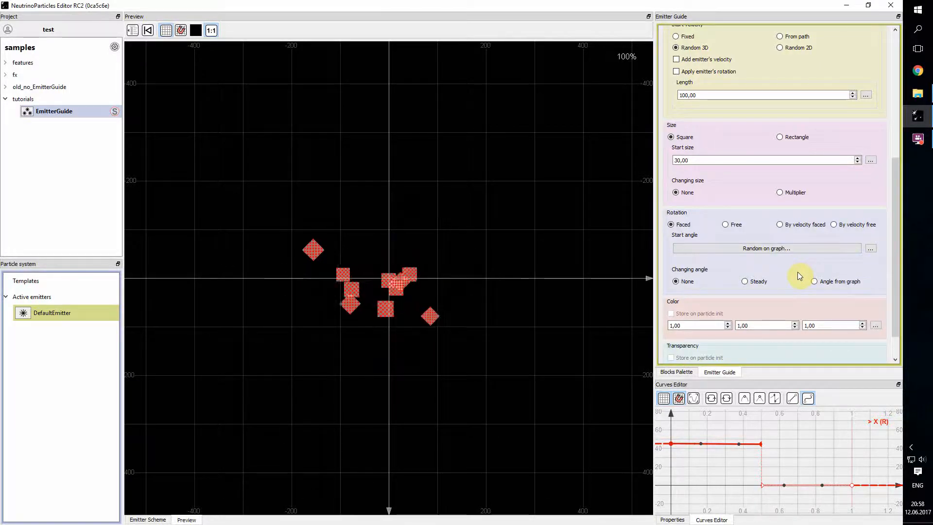
click(871, 248)
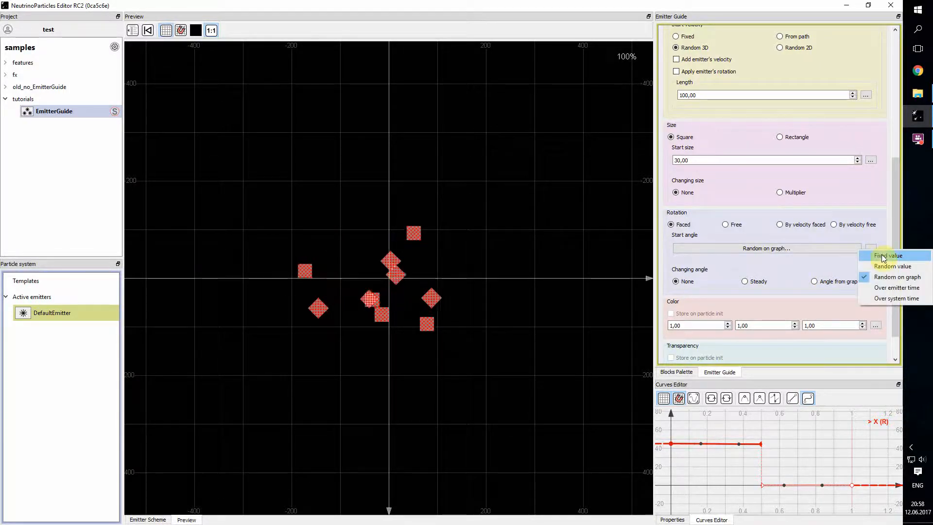
click(883, 256)
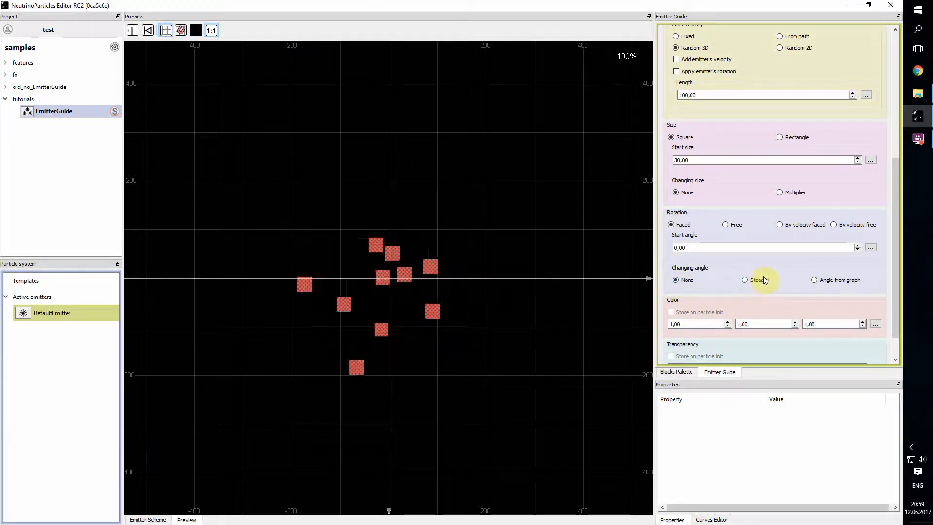
Set the faced rotation's changing angle to Steady with a random speed between -360 and 360
click(745, 280)
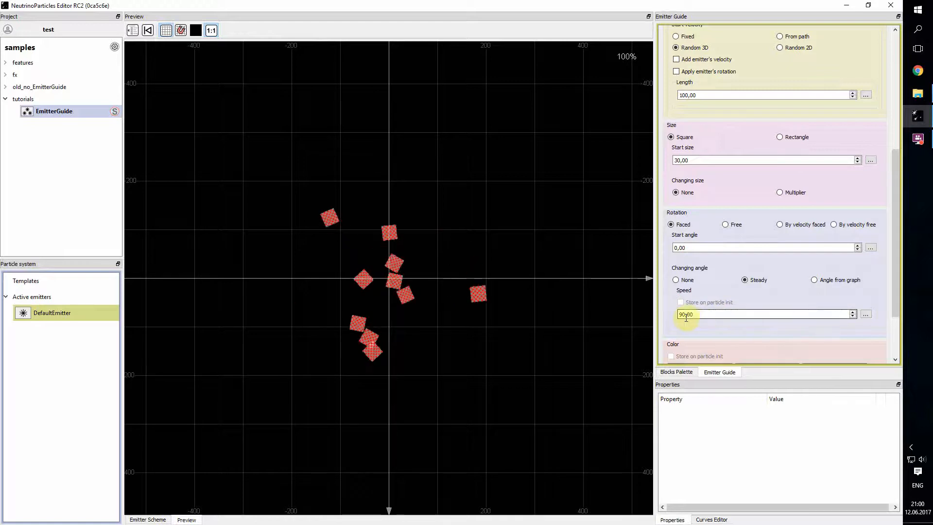
click(866, 315)
click(894, 333)
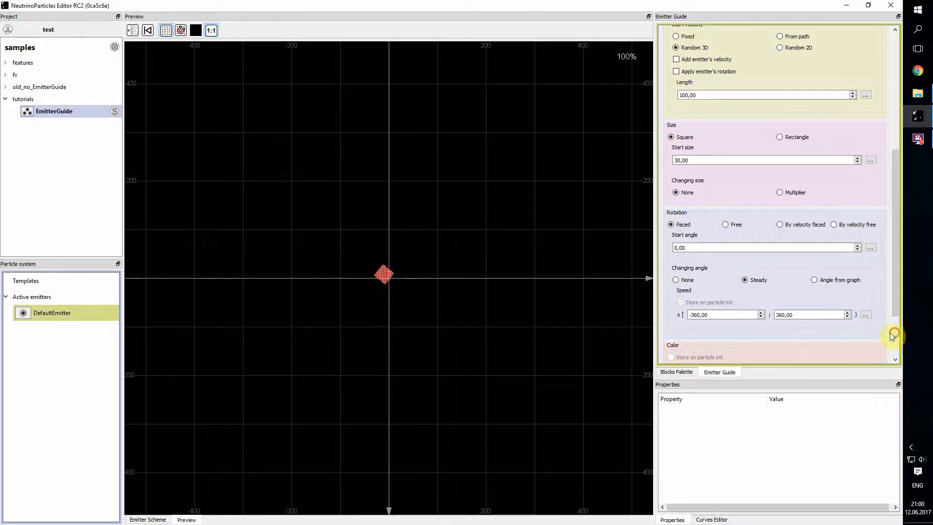
click(692, 314)
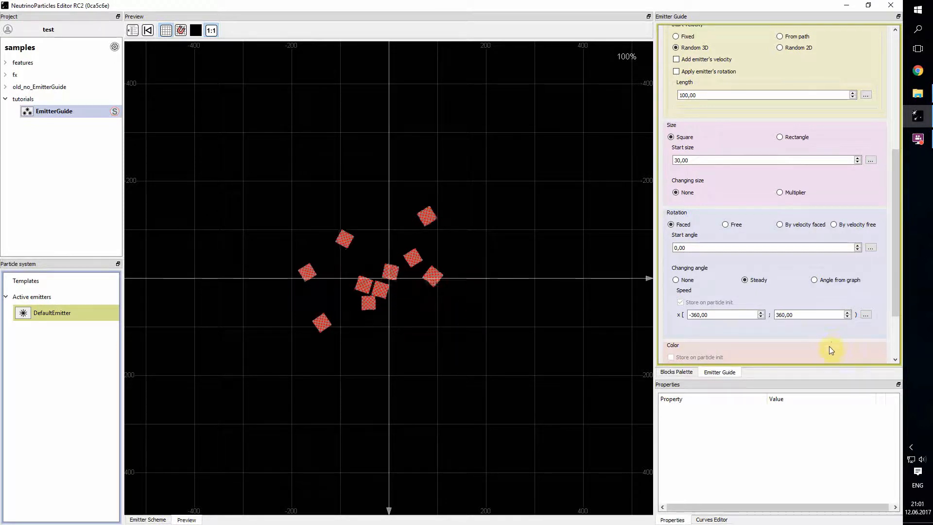
Switch the steady rotation speed to Random on graph and inspect its curve and the other speed source options
click(865, 314)
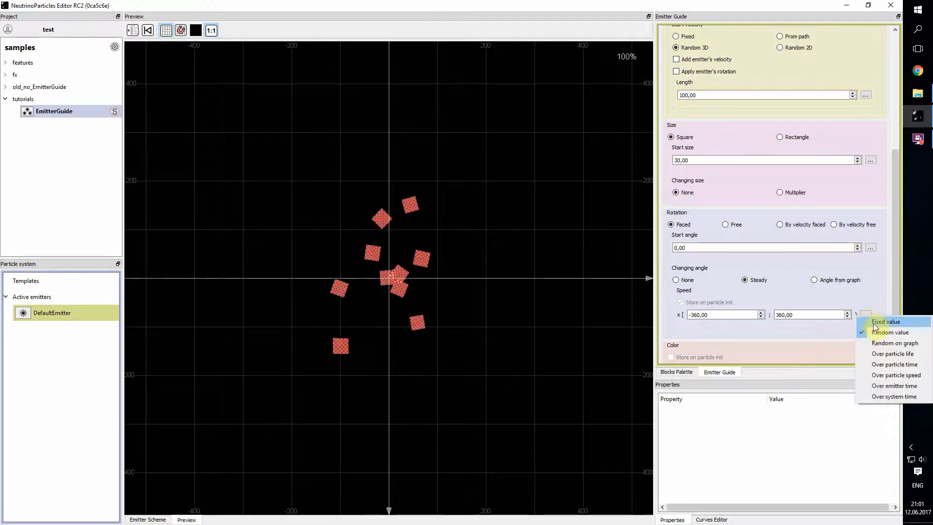
click(892, 343)
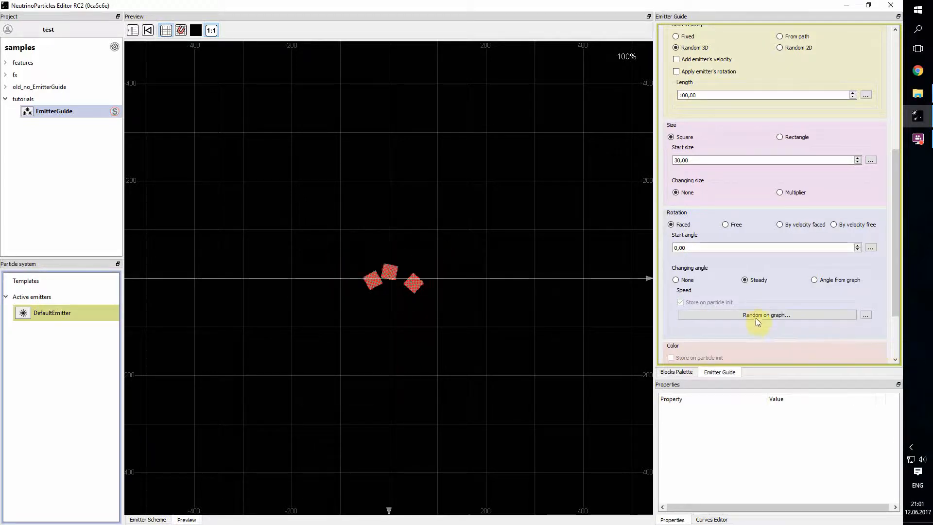
click(756, 315)
scroll(799, 469, down, 3)
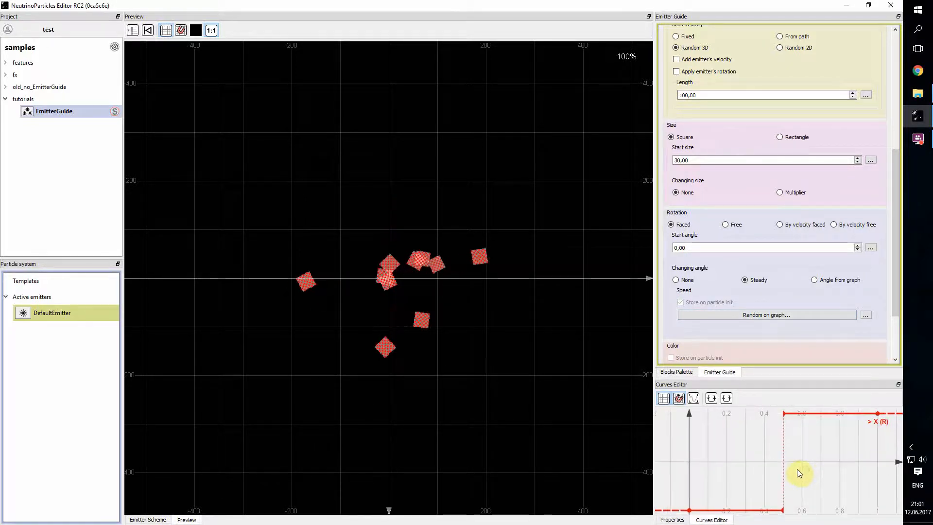
scroll(801, 481, down, 3)
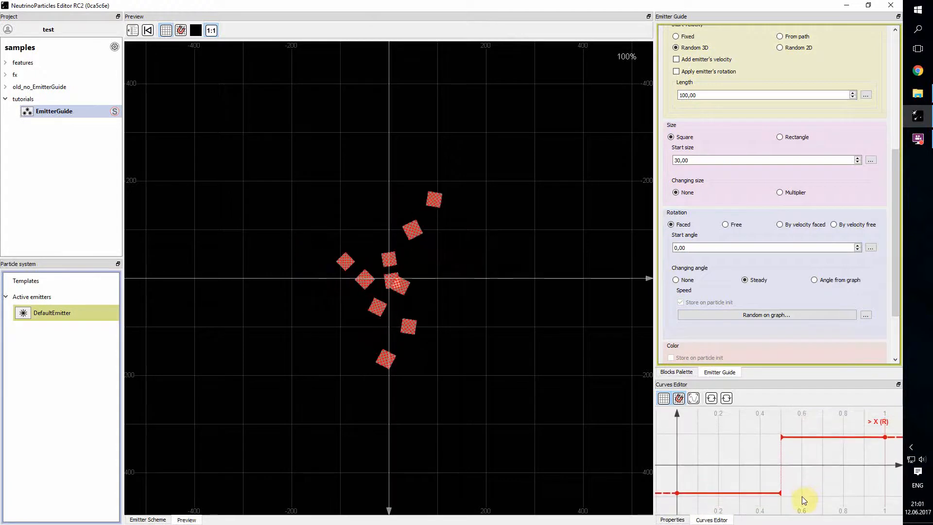
scroll(795, 464, up, 3)
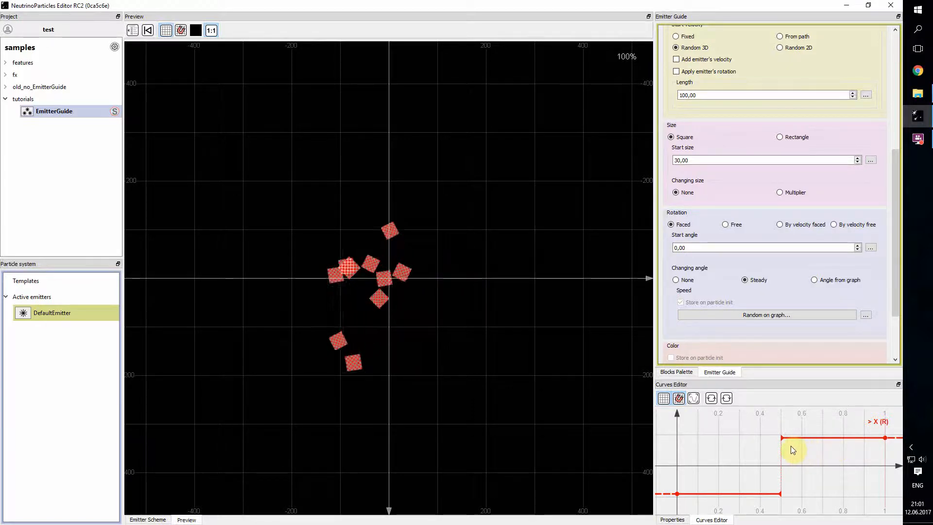
click(866, 315)
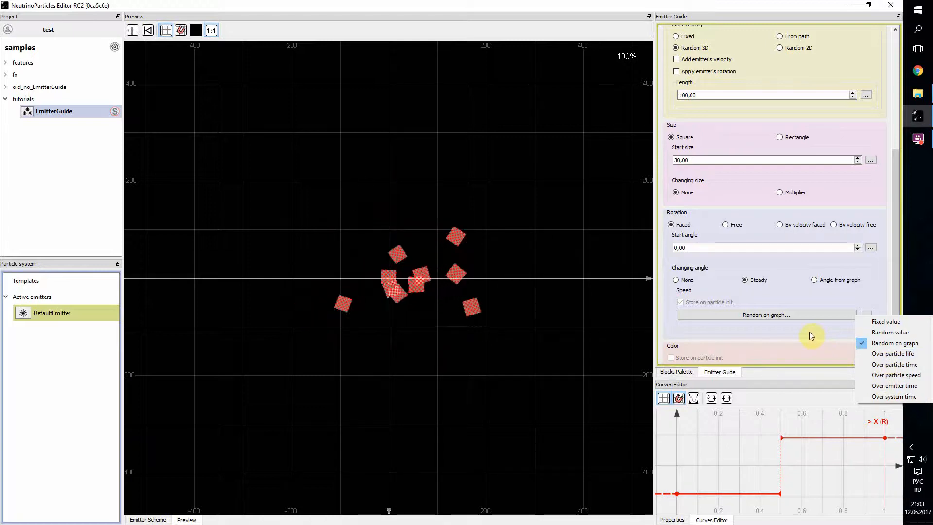
click(806, 283)
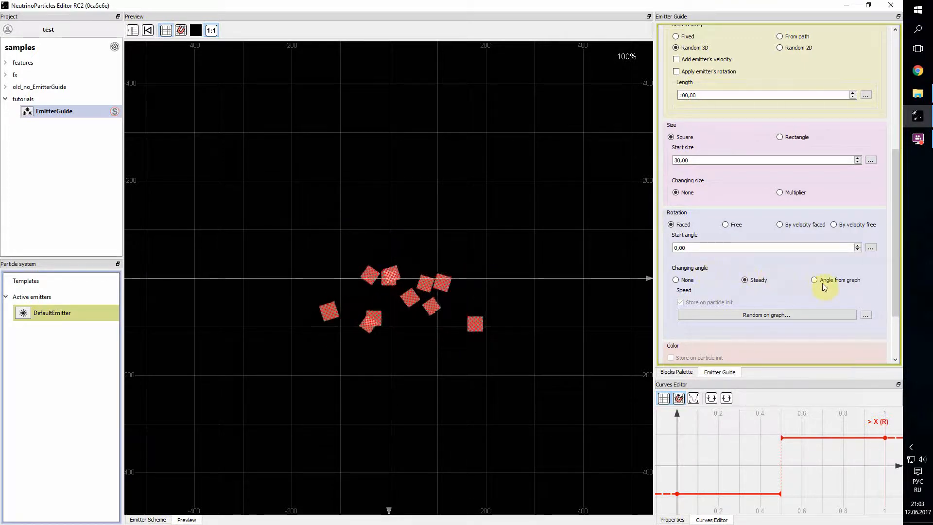
Set the changing angle to Angle from graph over particle life and review the graph's other source options
click(814, 280)
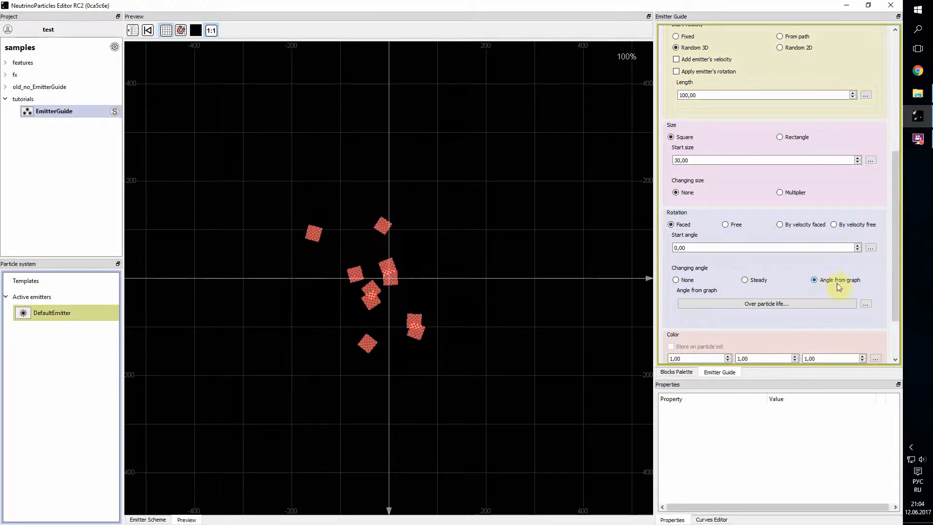
click(866, 304)
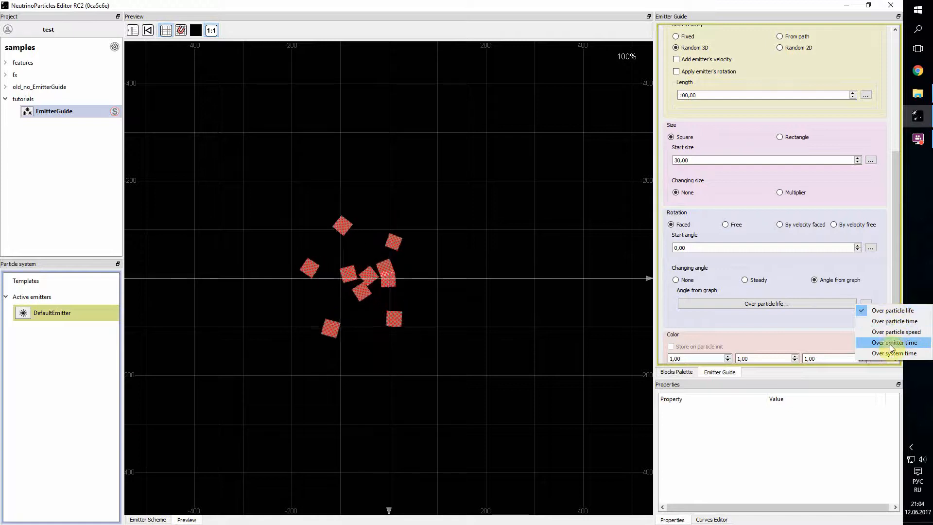
click(874, 285)
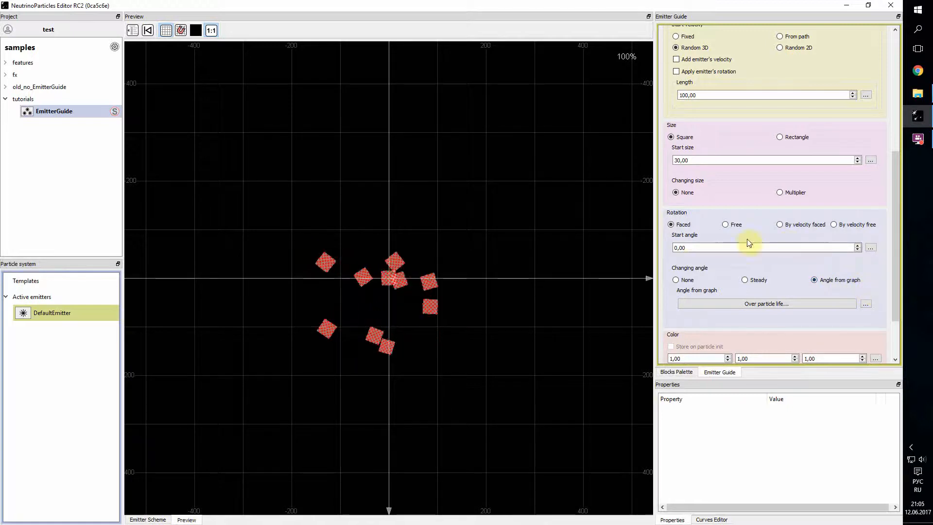
click(866, 304)
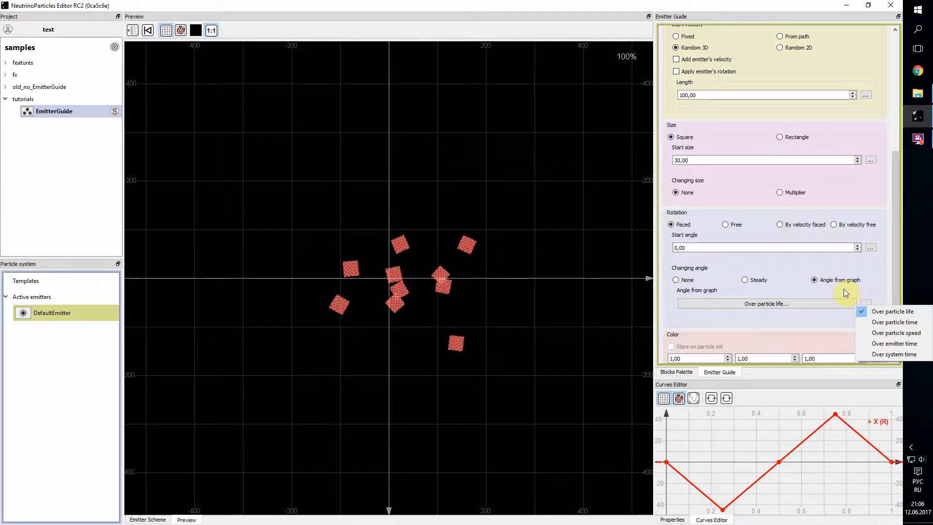
click(804, 302)
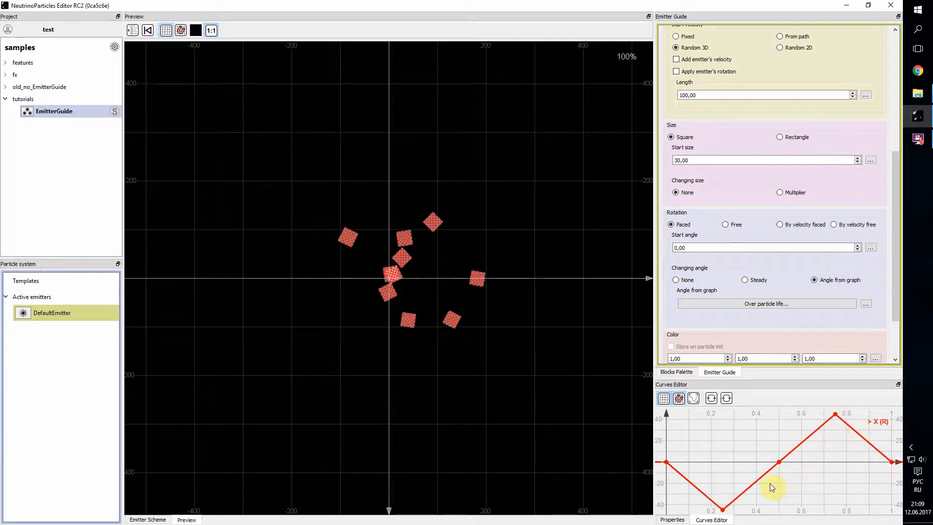
Switch the particle rotation to Free and set its start angle to a random value from 0 to 360
click(726, 224)
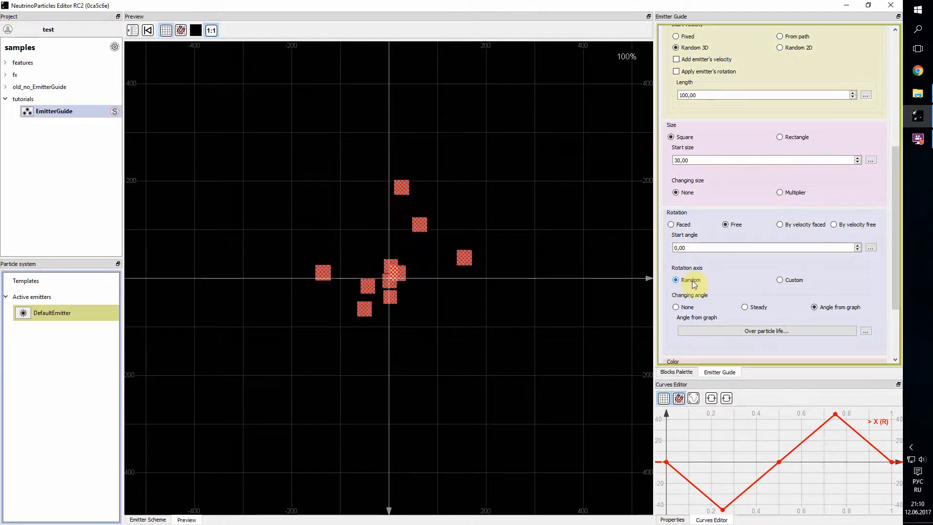
click(871, 248)
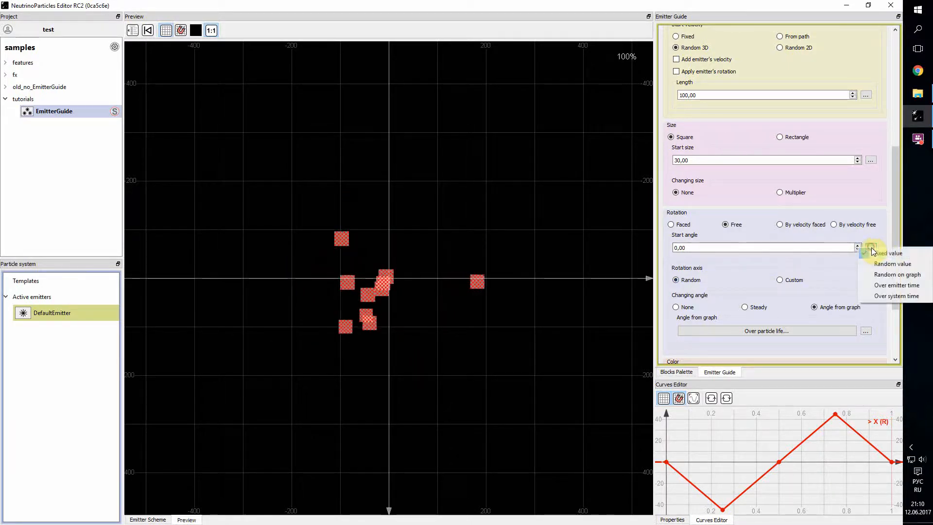
click(891, 265)
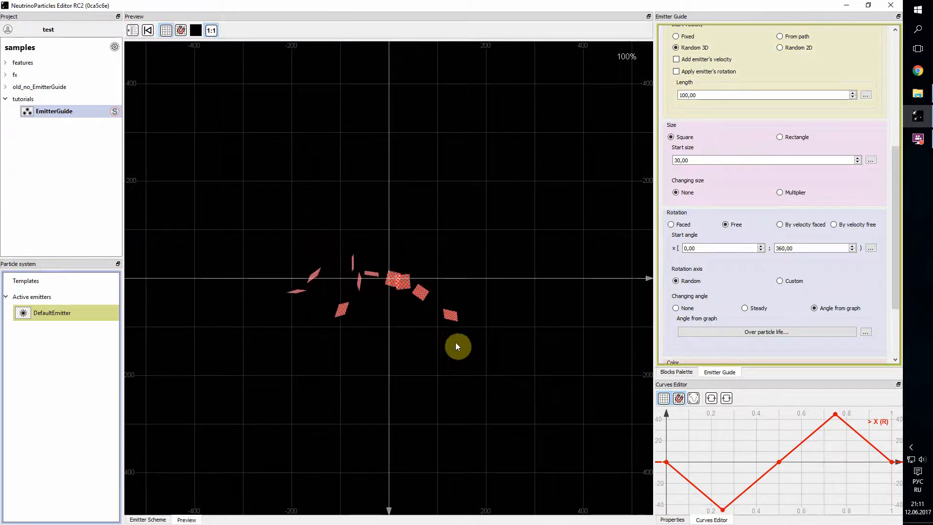
Set the free rotation's changing angle to Steady with a random speed between -360 and 360
click(744, 309)
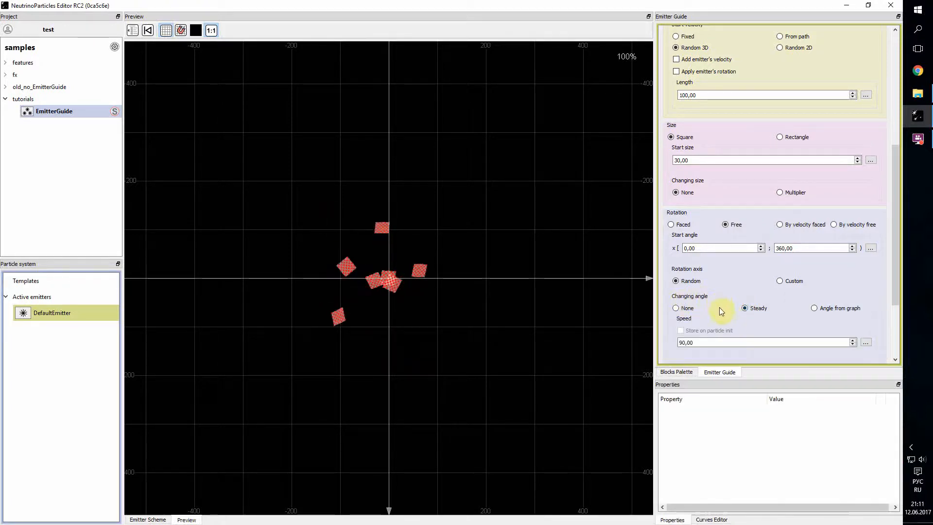
scroll(855, 337, down, 1)
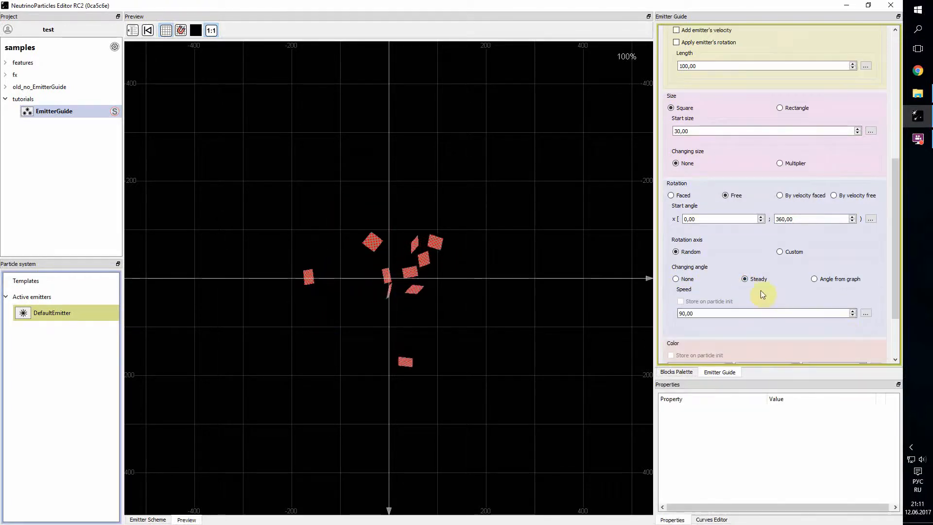
click(866, 312)
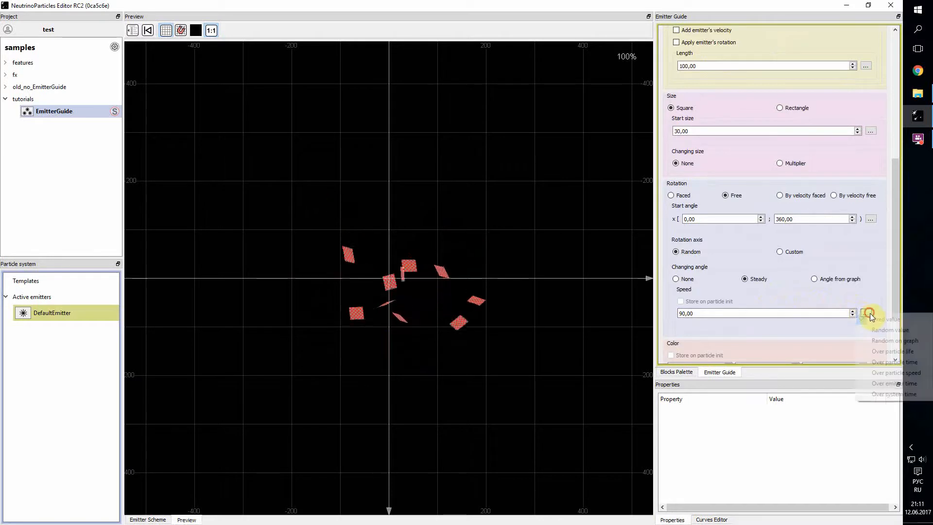
click(889, 330)
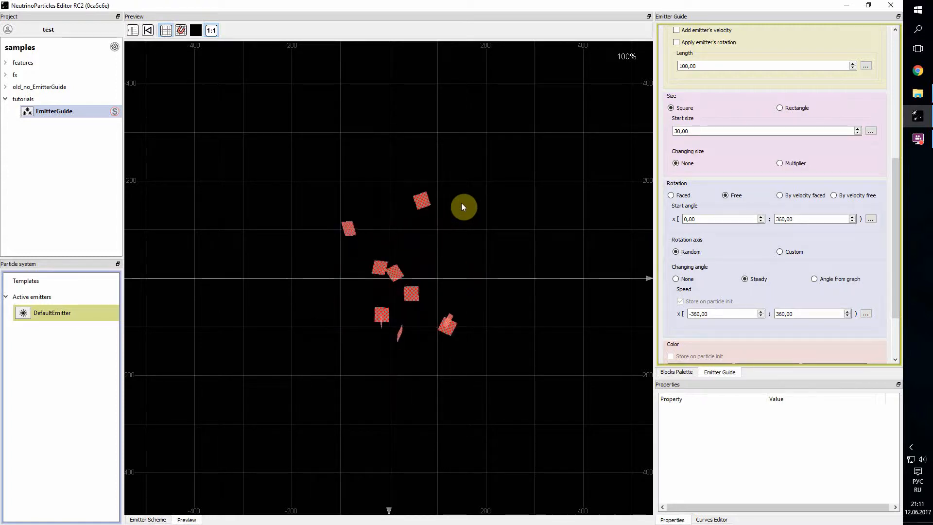
Set the free rotation axis to Custom with the direction 0, 1, 0 and review the axis's other value sources
click(779, 253)
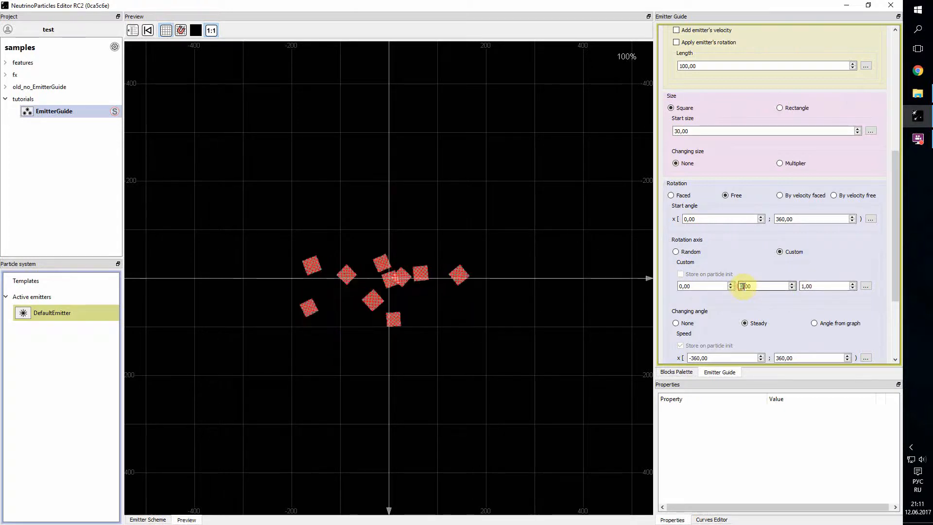
text(1,)
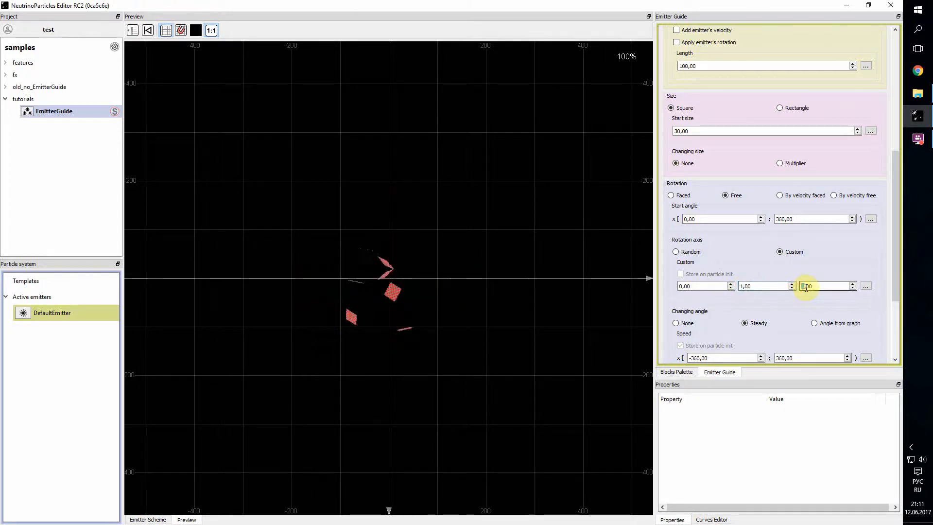
text(0)
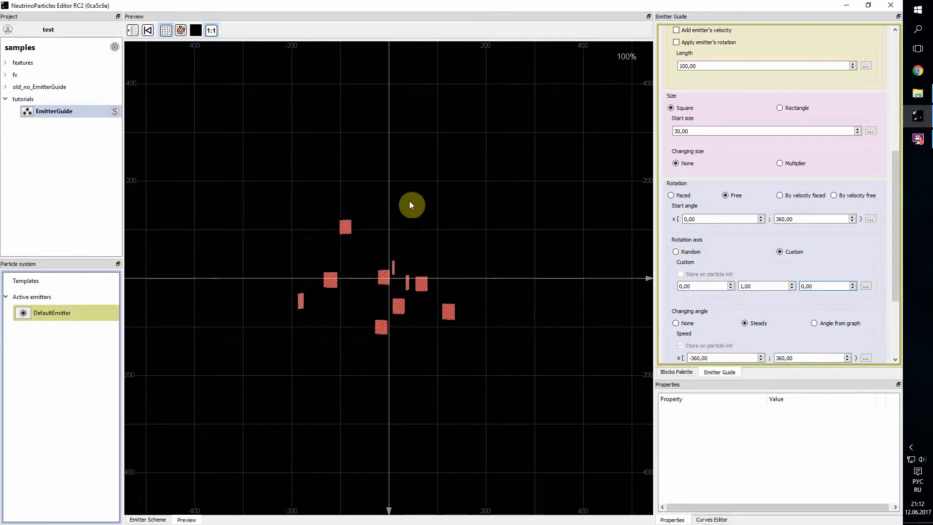
click(866, 285)
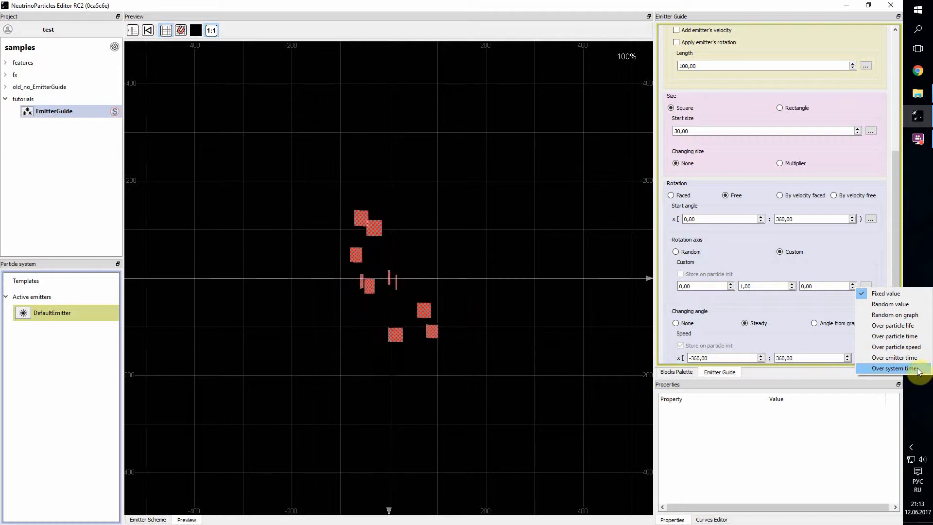
click(862, 250)
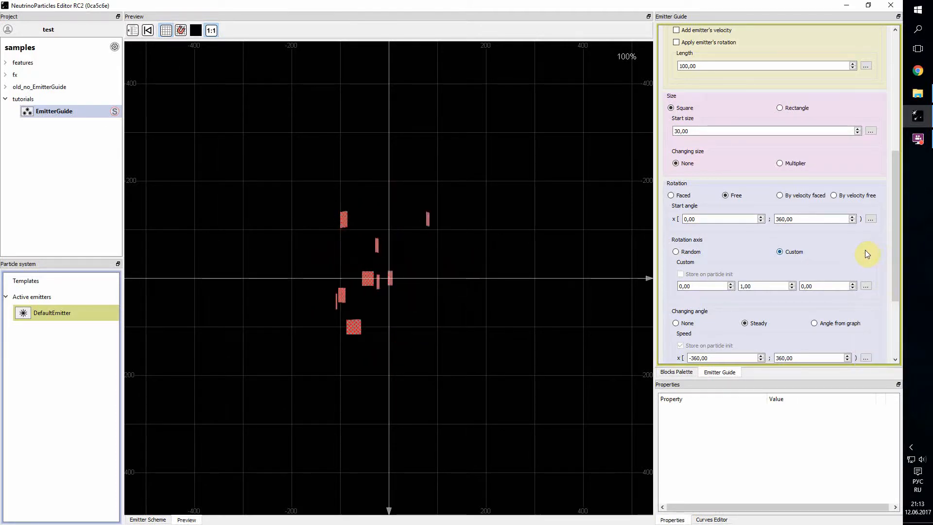
Change the particle rotation mode to By velocity faced, with X as the velocity axis
click(780, 196)
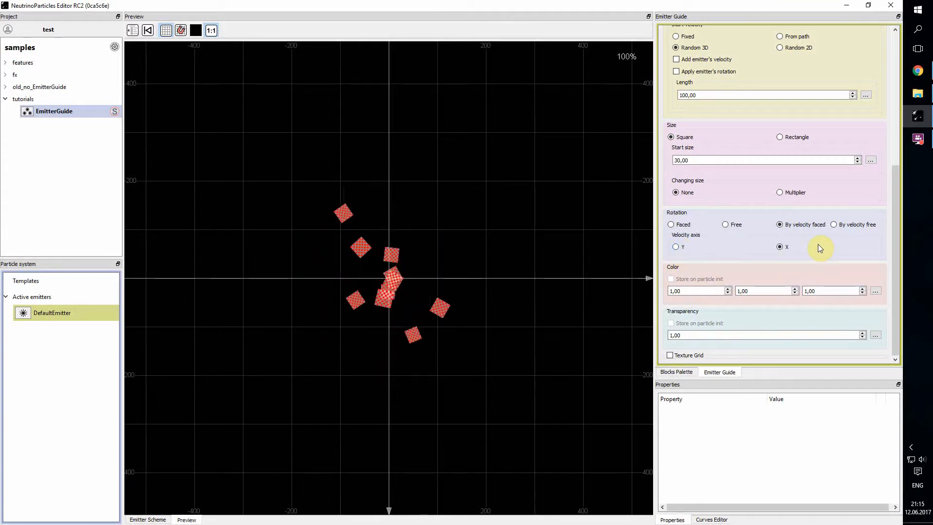
key(alt+shift)
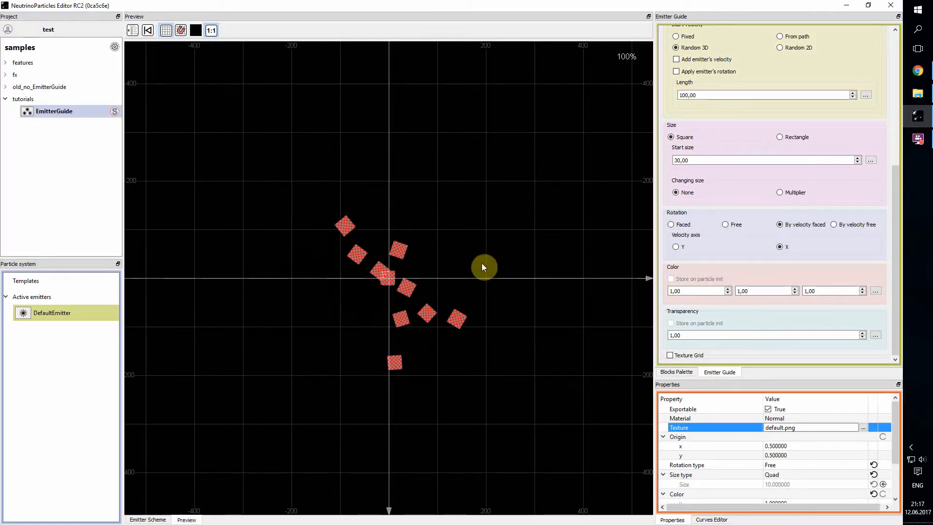
Replace the particle texture in the emitter's appearance properties with 3d_jump_10.png
scroll(839, 256, up, 1)
scroll(839, 256, up, 7)
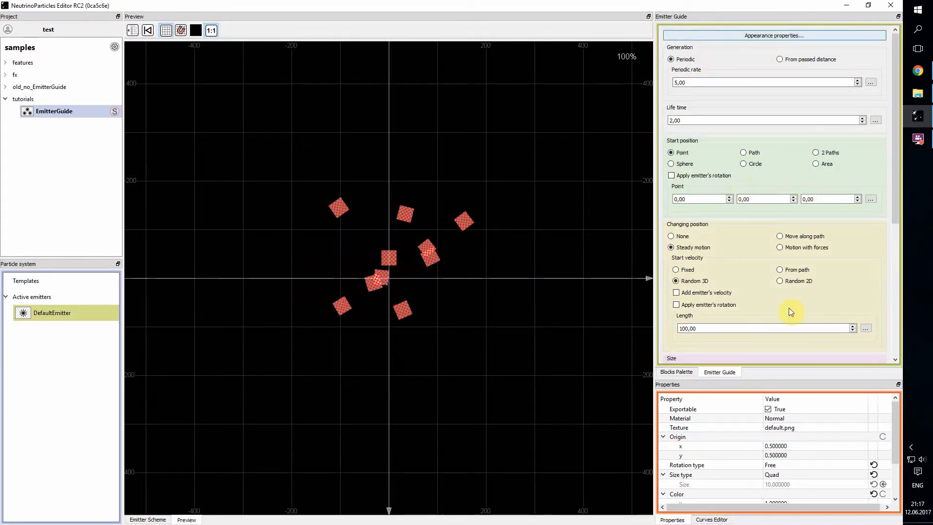
click(862, 427)
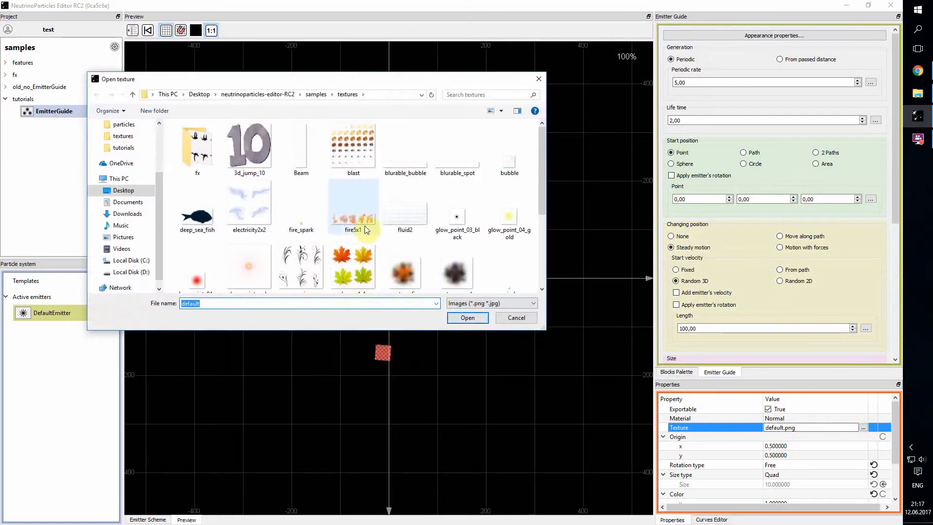
click(473, 318)
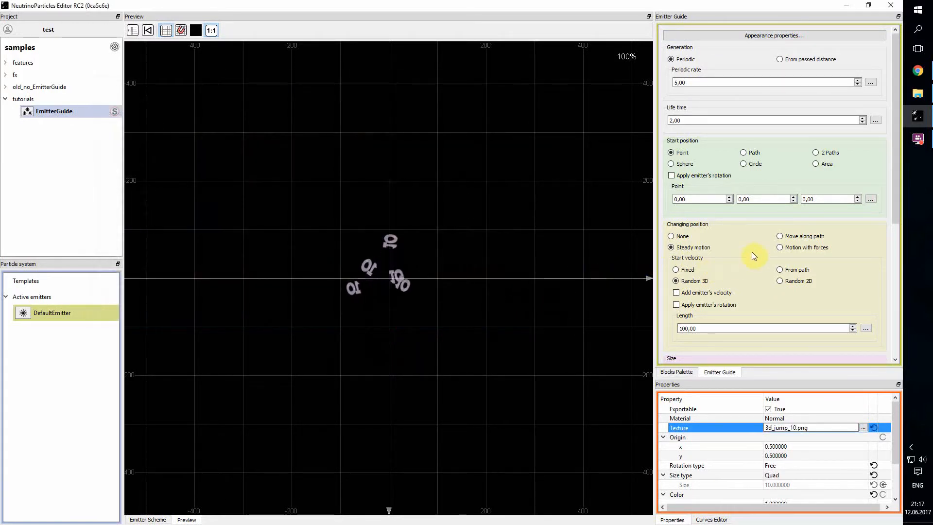
Set the velocity axis of the By velocity faced rotation to Y
scroll(751, 252, down, 5)
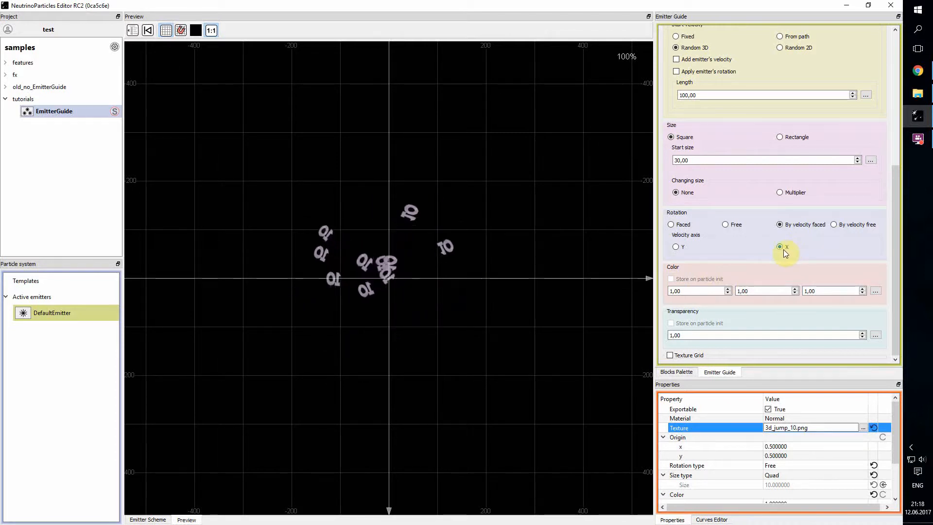
click(677, 248)
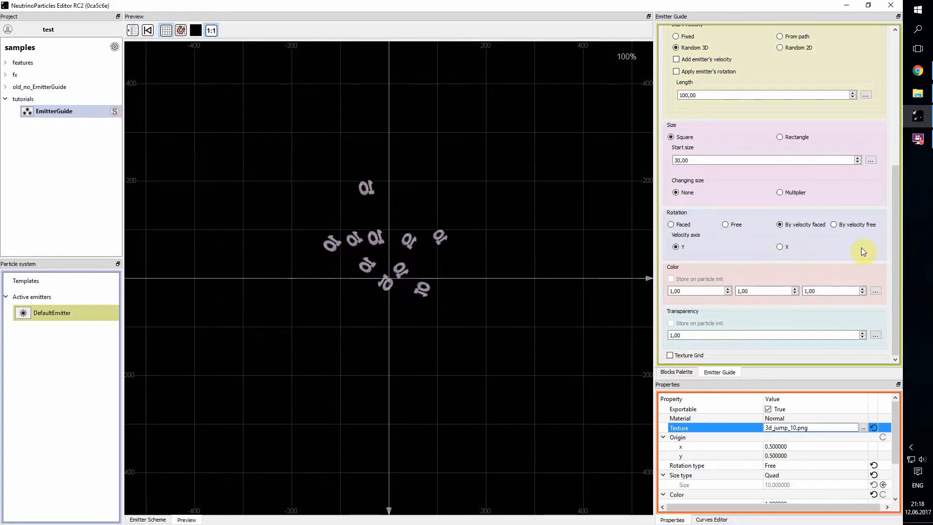
Switch the particle rotation to By velocity free and review the available combinations of velocity axis and soft axis
click(834, 224)
scroll(895, 251, down, 1)
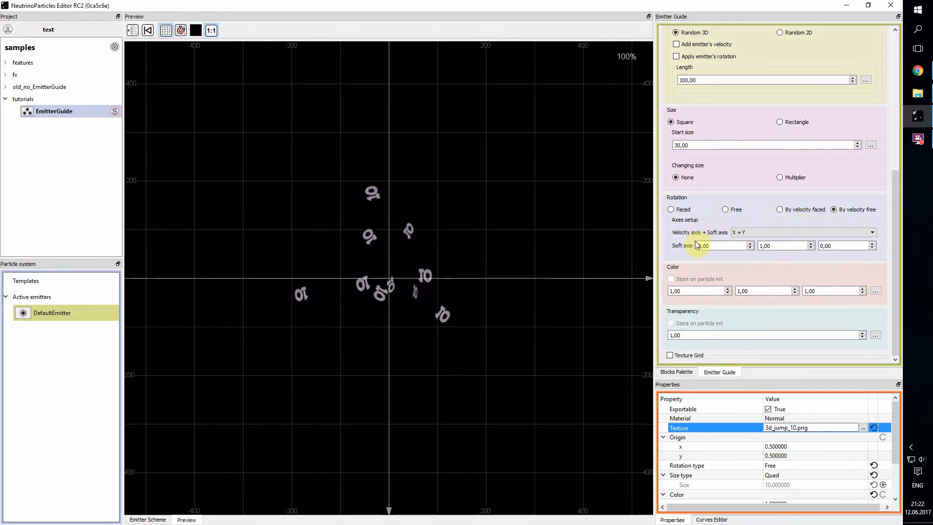
click(755, 232)
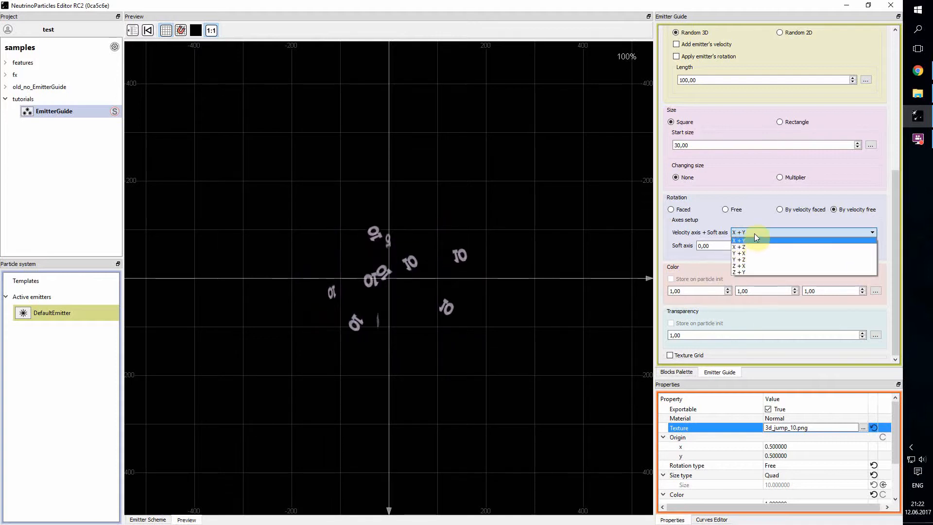
click(753, 233)
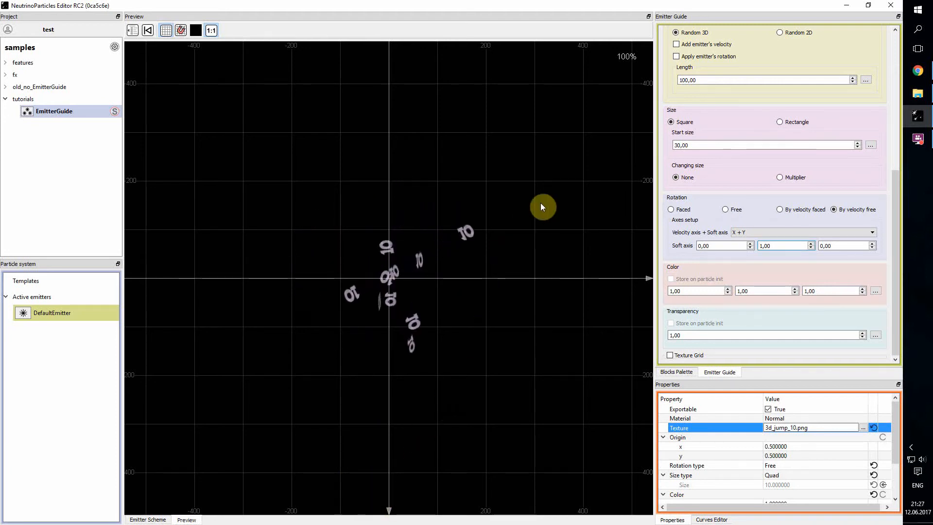
Try X + Z as the velocity and soft axis combination, and finally set it to Z + Y
click(873, 232)
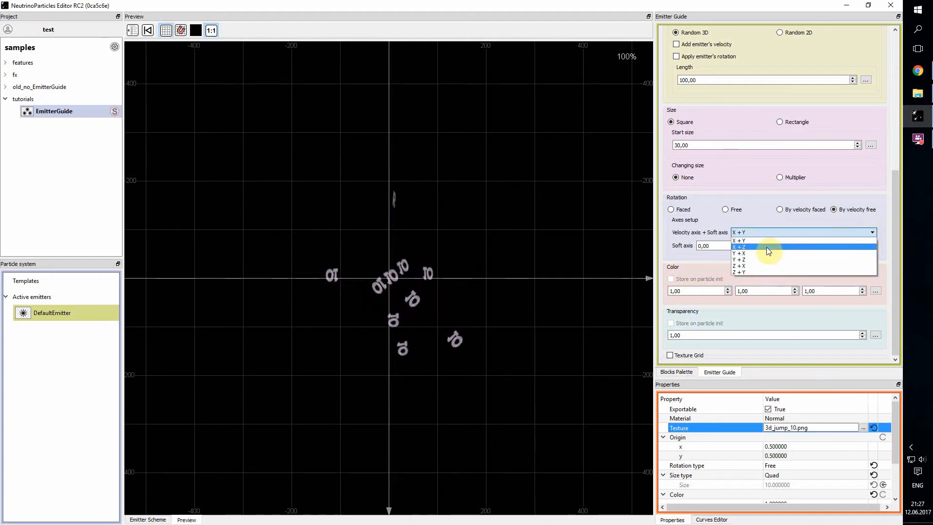
click(748, 247)
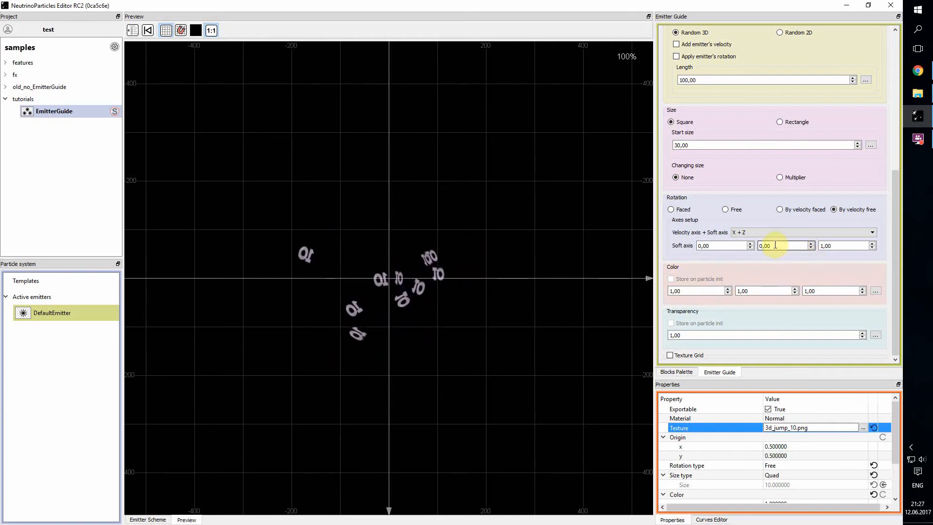
click(828, 234)
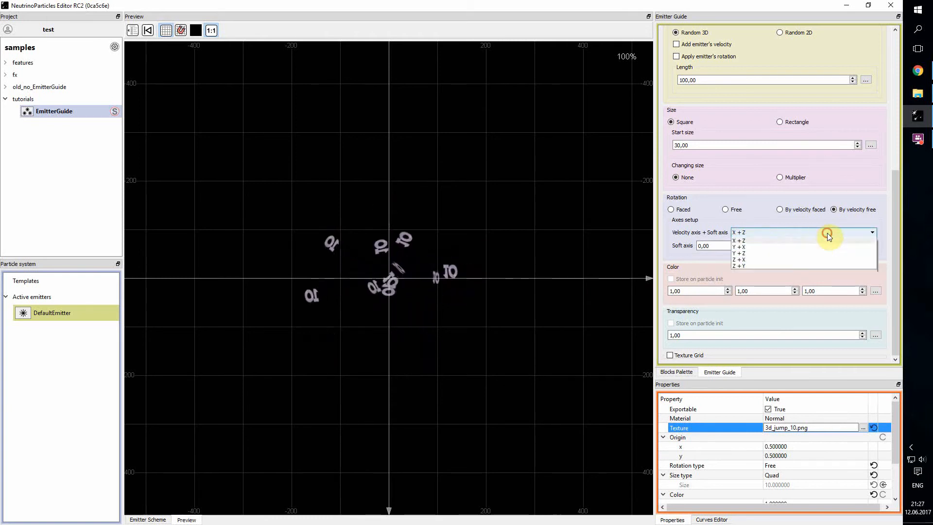
click(749, 272)
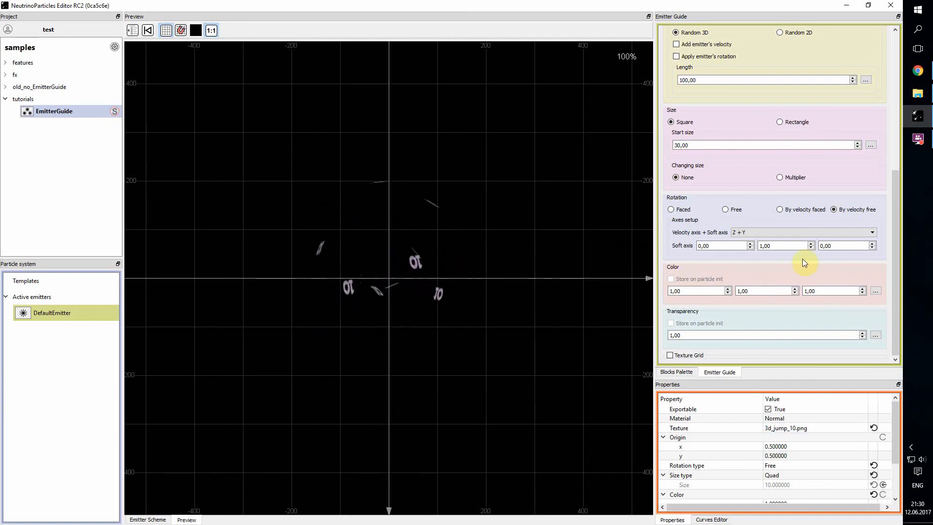
Raise the emitter's periodic generation rate to 50 and return to the rotation settings
drag(895, 214, 919, 65)
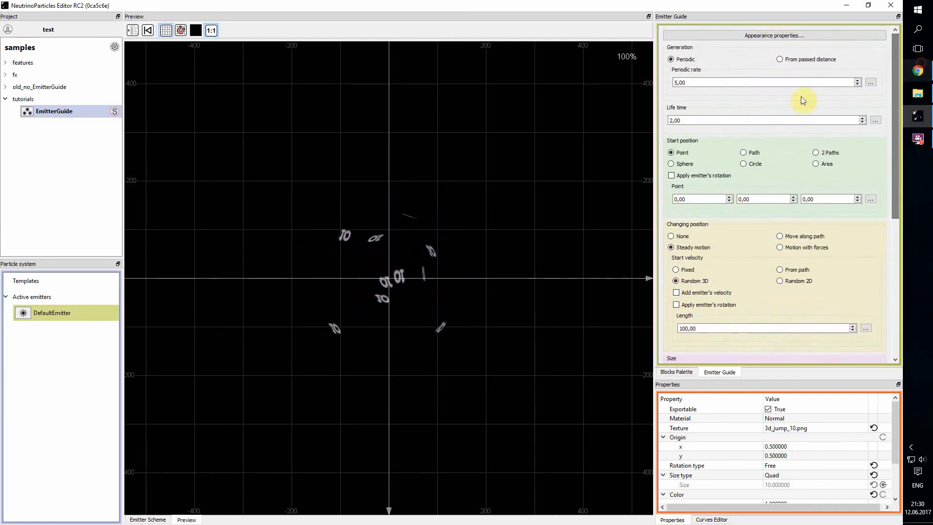
click(677, 82)
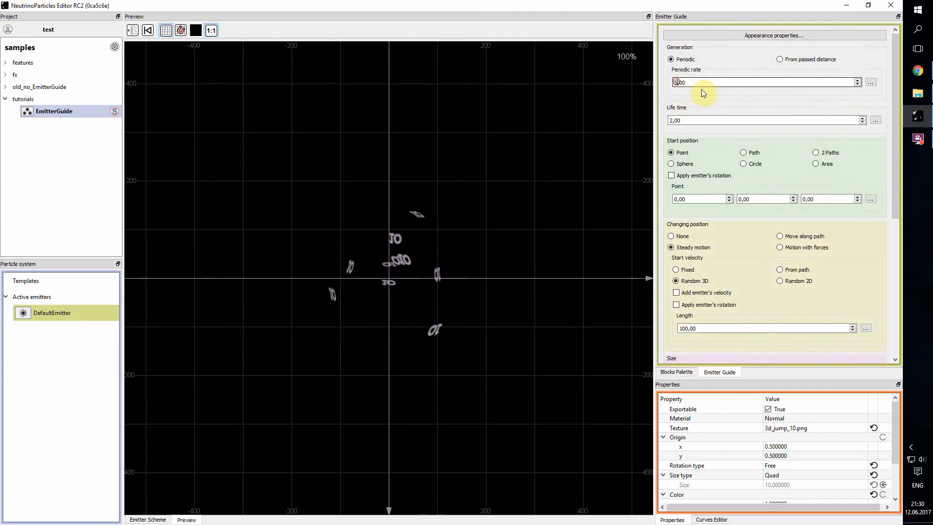
text(0)
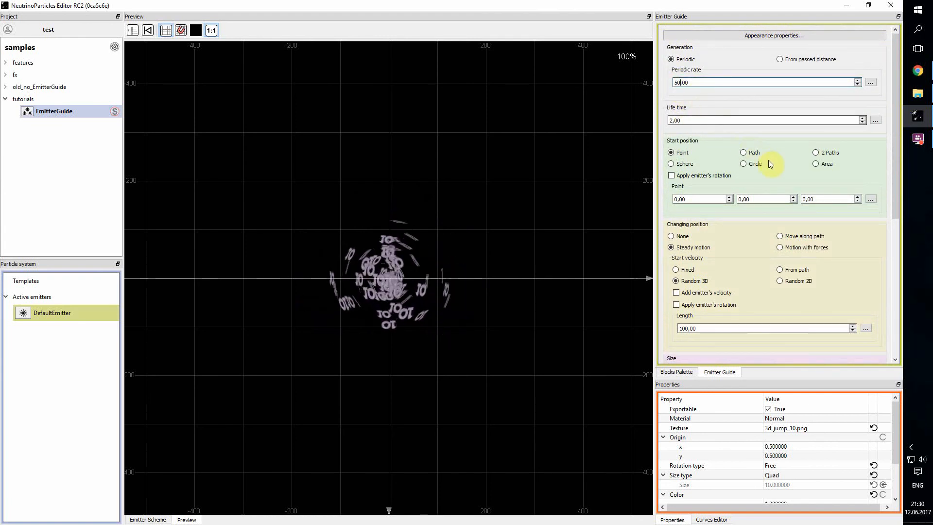
scroll(859, 286, down, 5)
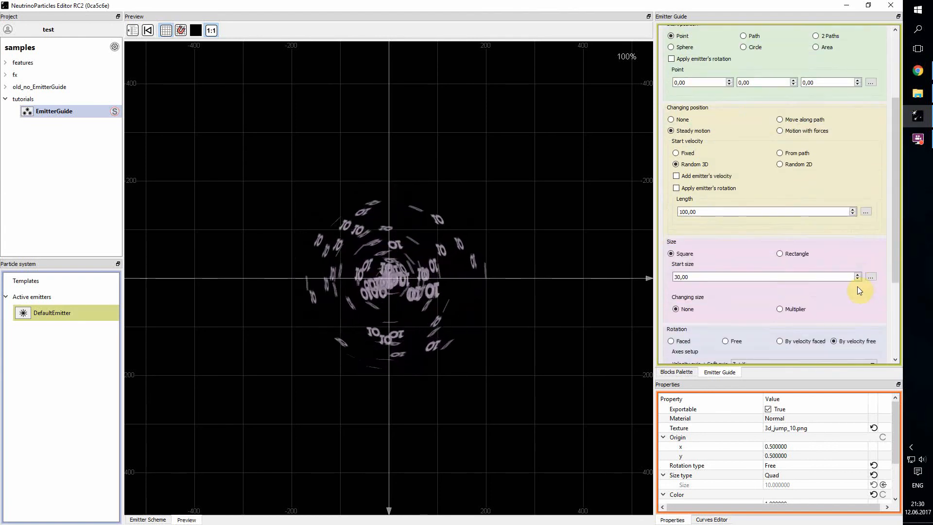
scroll(888, 234, down, 1)
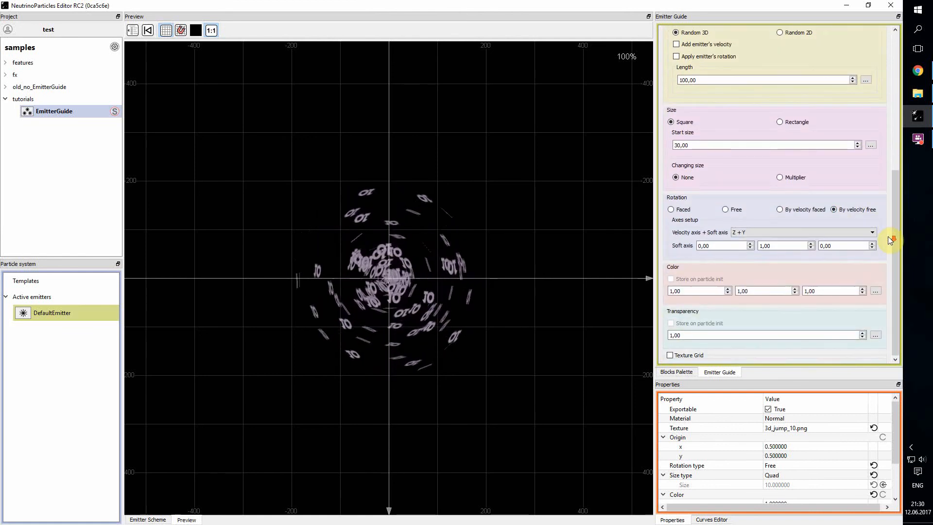